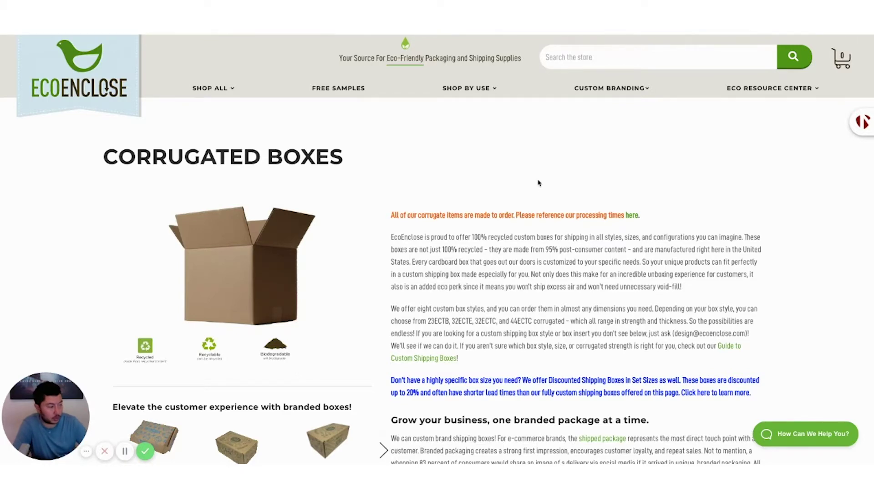
# - Look over the Corrugated Boxes page, from the introduction to the box style, strength, dimensions and quantity options
pyautogui.scroll(-3, 567, 232)
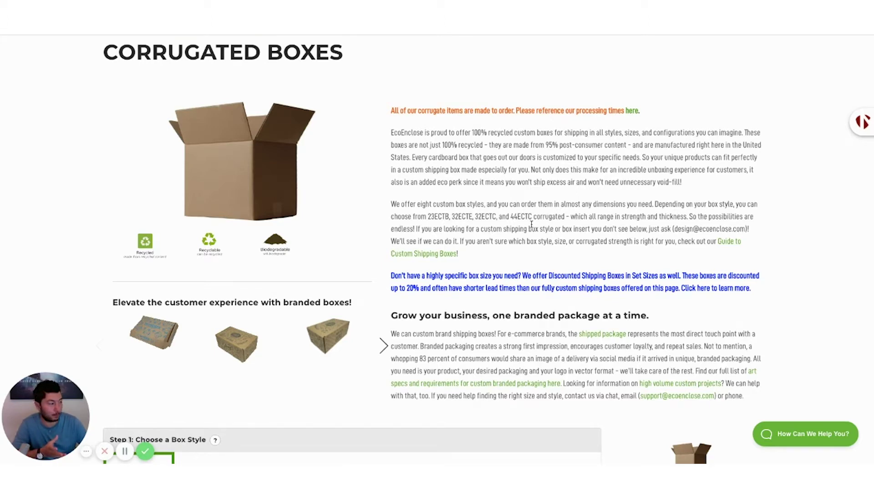
pyautogui.scroll(-3, 560, 206)
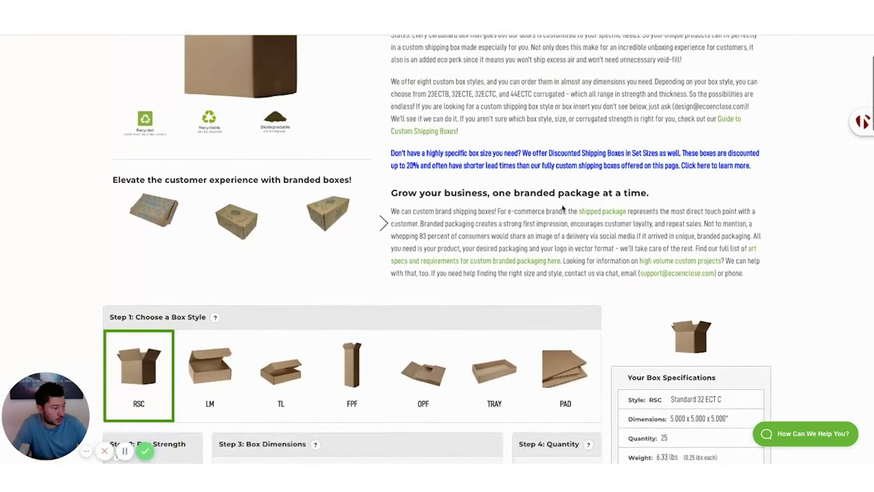
pyautogui.scroll(5, 334, 161)
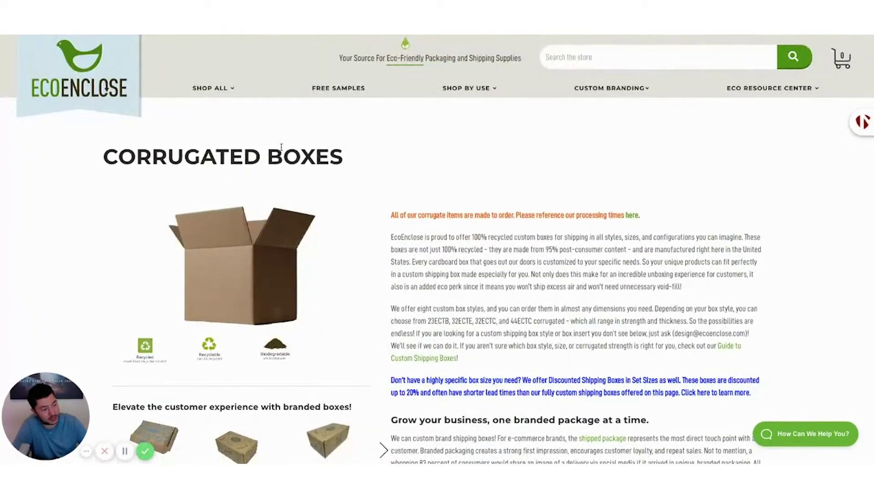
pyautogui.scroll(-7, 428, 169)
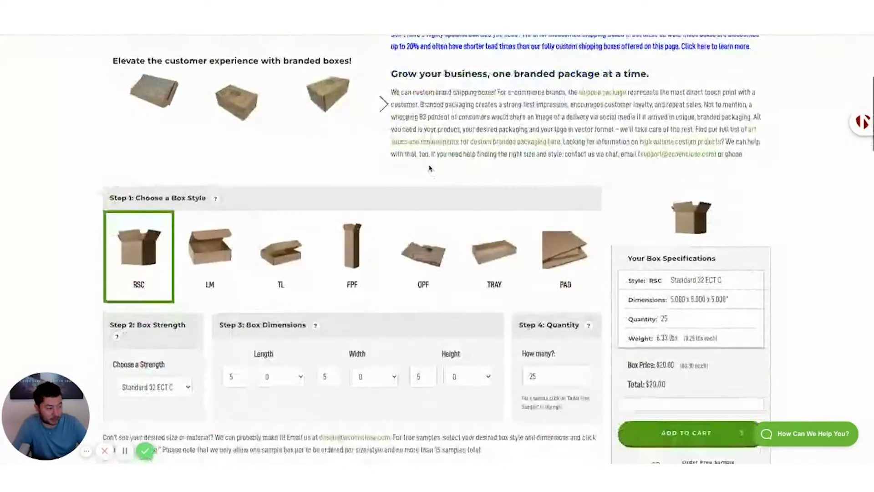
pyautogui.scroll(2, 430, 168)
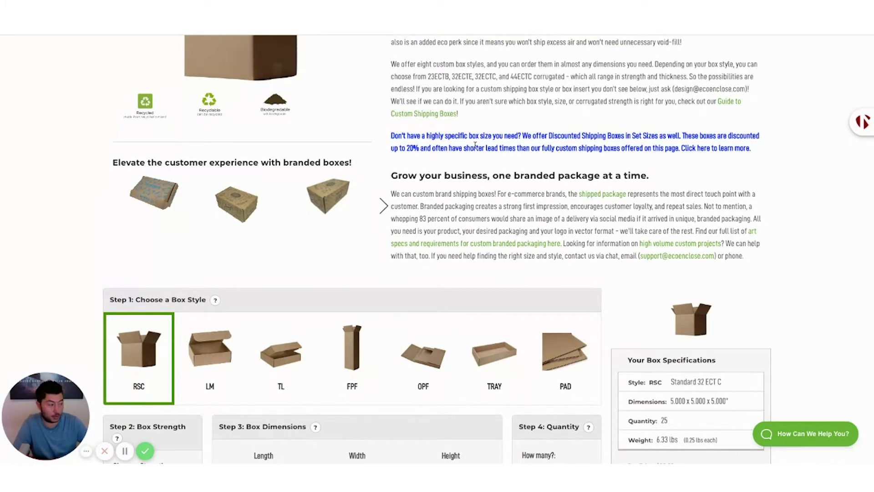
pyautogui.scroll(-2, 475, 146)
pyautogui.scroll(-1, 480, 157)
pyautogui.scroll(1, 500, 164)
pyautogui.scroll(-1, 517, 165)
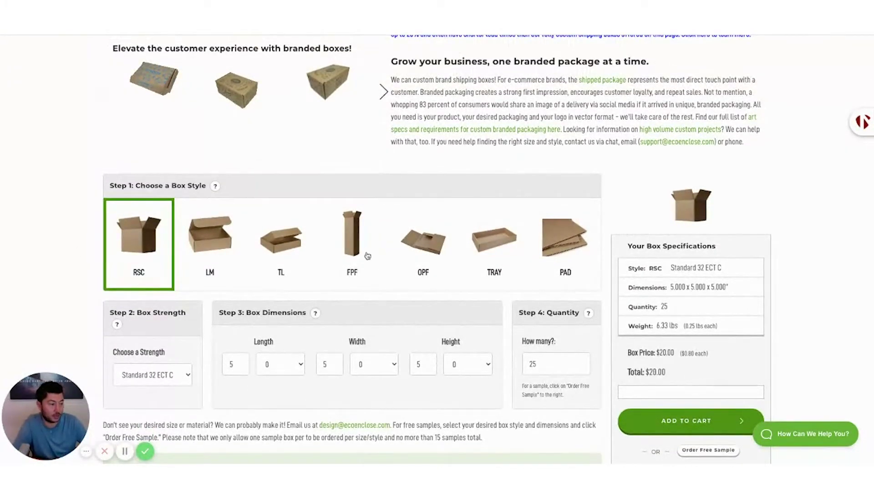
# - Choose the OPF box style with the Standard 32 ECT C strength
pyautogui.click(267, 247)
pyautogui.click(356, 247)
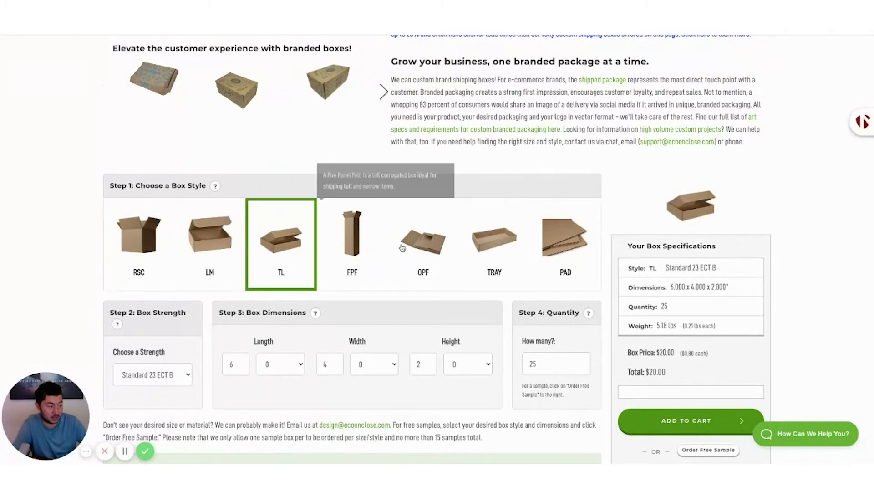
pyautogui.click(420, 248)
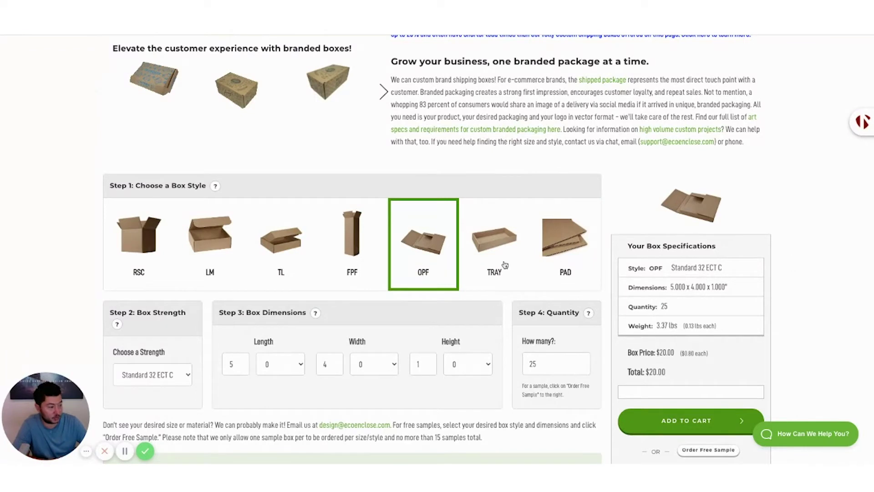
pyautogui.scroll(-2, 622, 239)
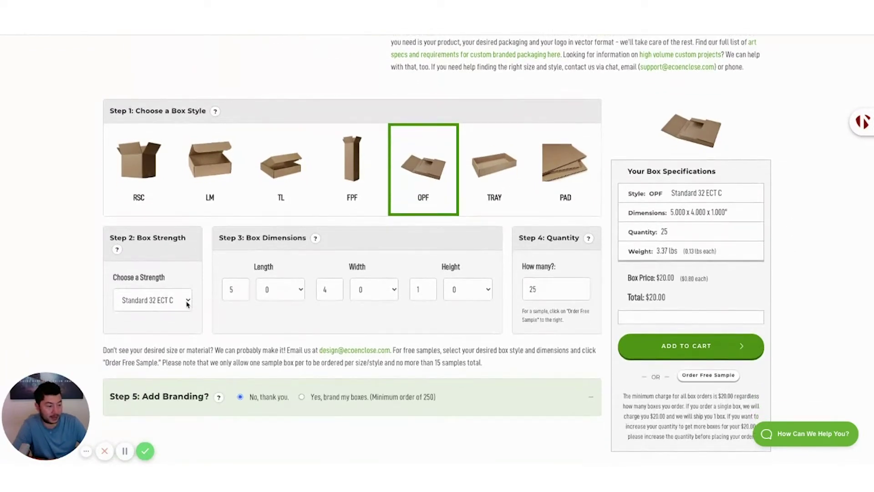
pyautogui.click(185, 303)
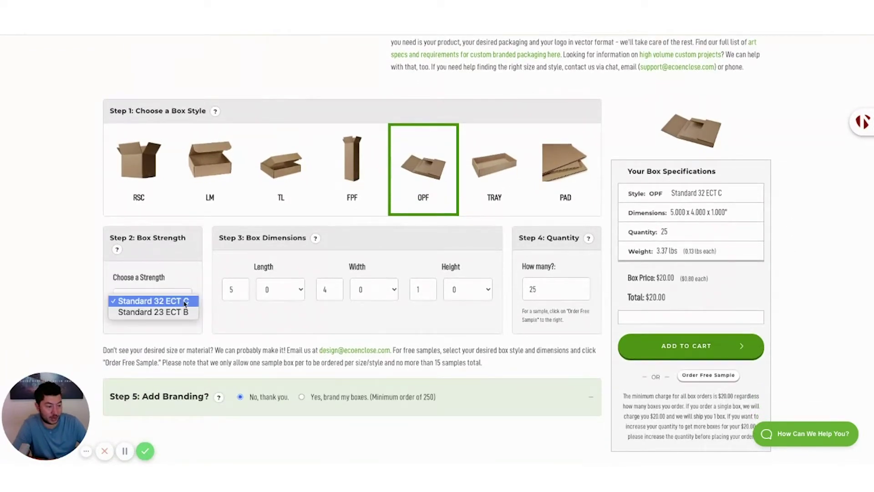
pyautogui.click(115, 268)
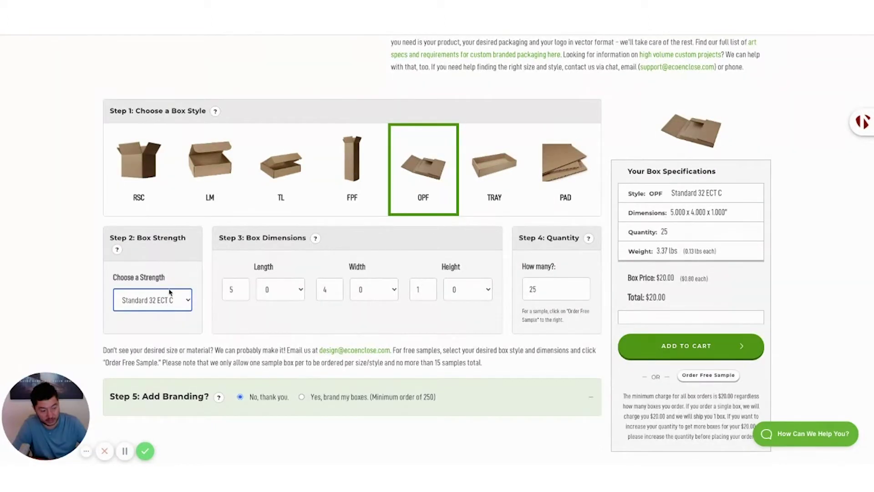
# - Set the box dimensions to 6 inches long, 8 inches wide and 2 inches high
pyautogui.doubleClick(232, 289)
pyautogui.write('6')
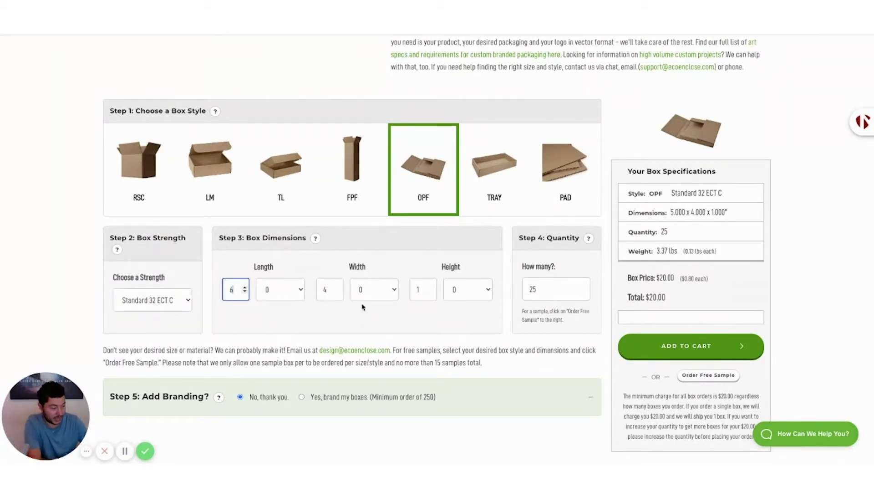
pyautogui.press('Tab')
pyautogui.write('8')
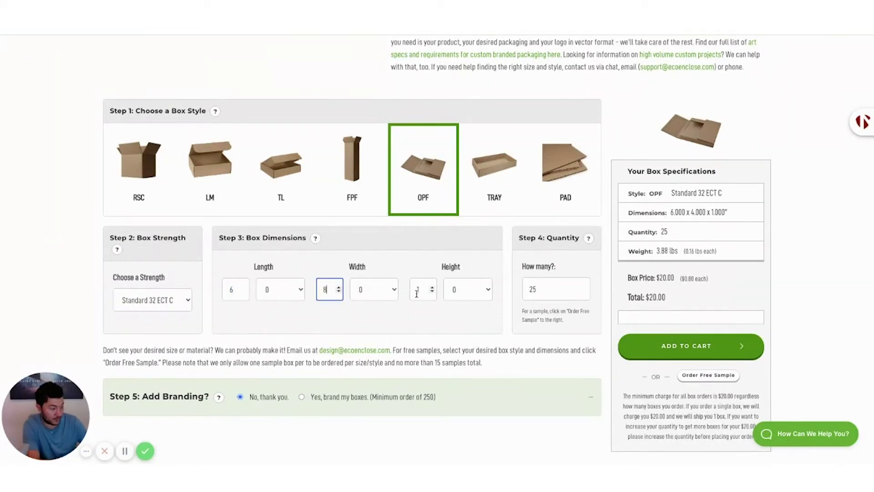
pyautogui.press('Tab')
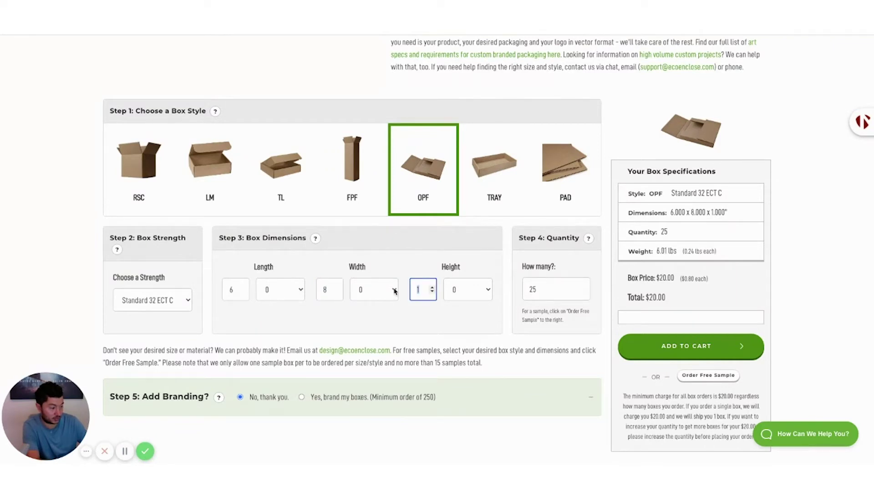
pyautogui.write('2')
pyautogui.click(417, 315)
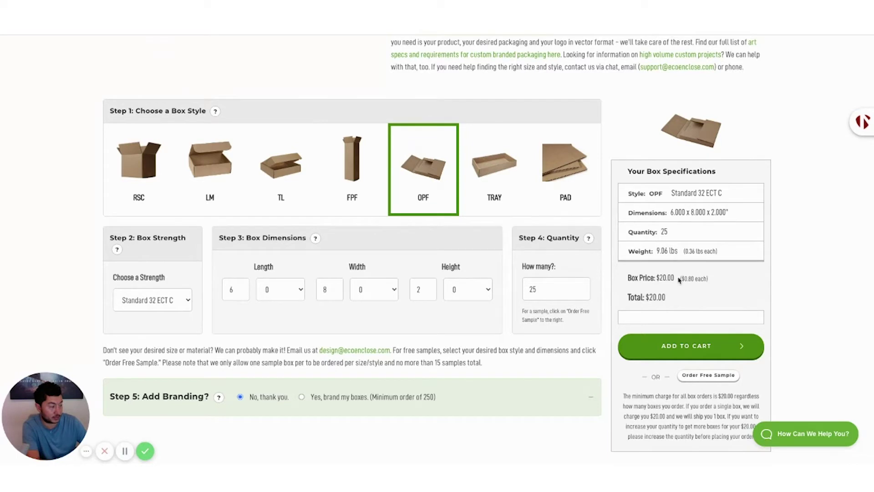
# - Set the box height to 5 inches and apply it to the box specifications
pyautogui.doubleClick(416, 289)
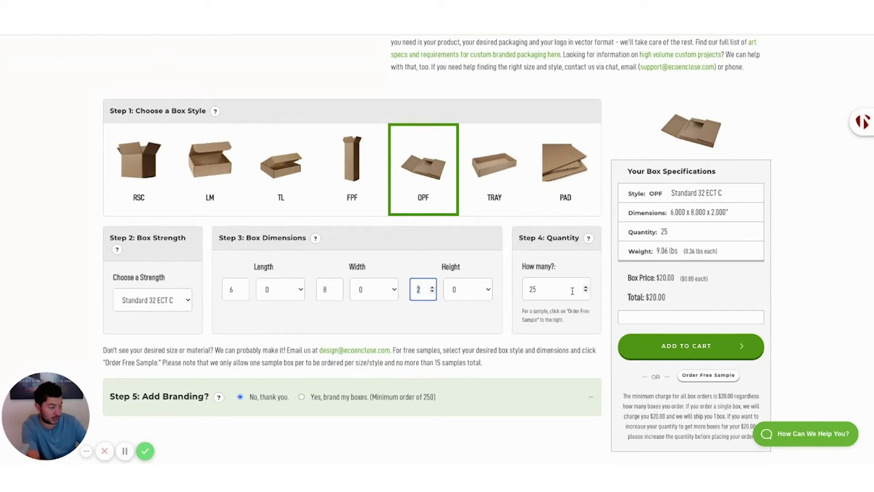
pyautogui.write('5')
pyautogui.click(723, 286)
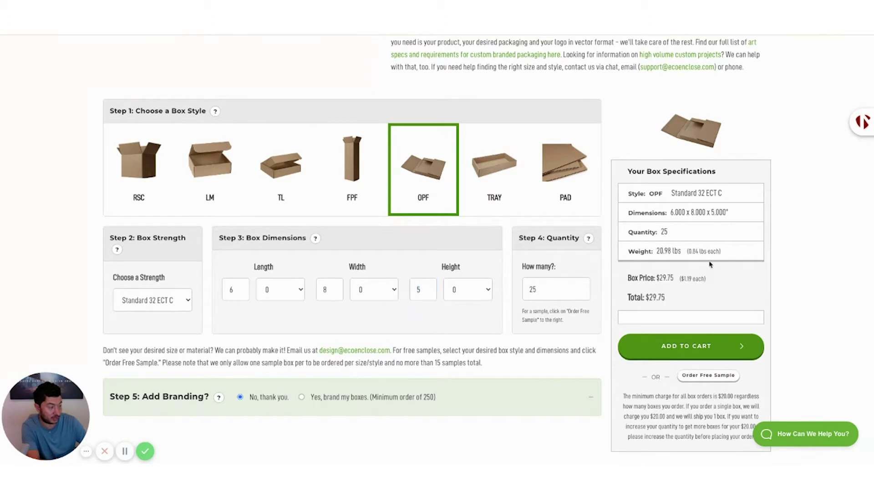
# - Try to set the box width to 20 inches
pyautogui.doubleClick(327, 289)
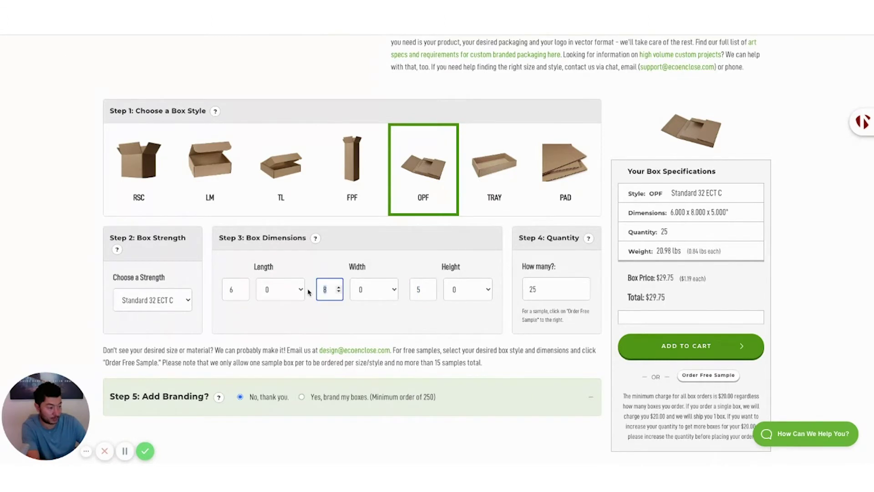
pyautogui.write('20')
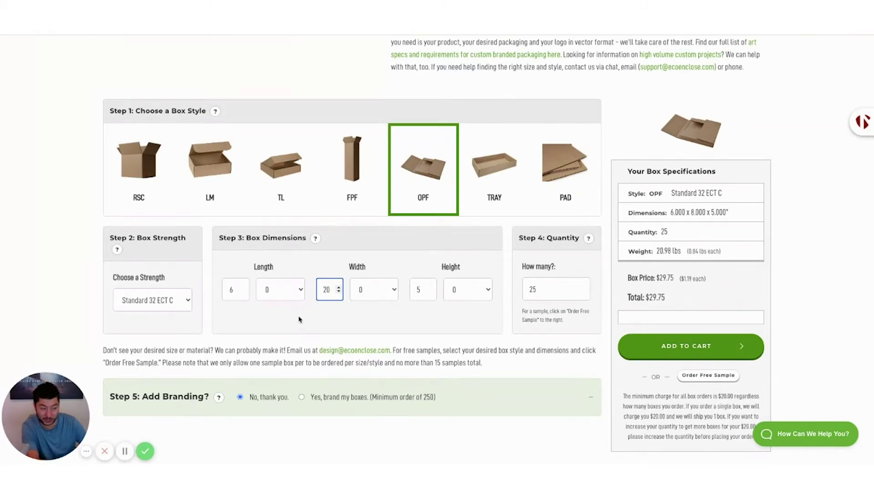
pyautogui.click(408, 328)
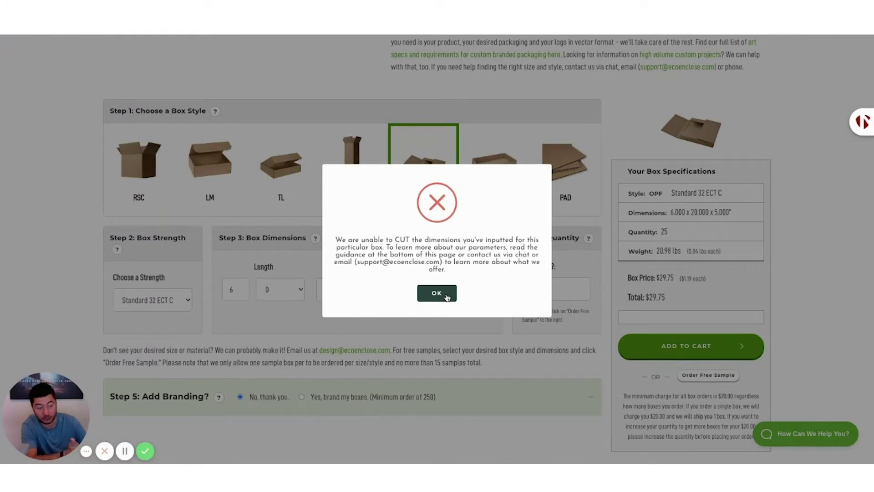
pyautogui.click(447, 296)
# - Set the order quantity to 1000 with the 20-inch box width still entered
pyautogui.moveTo(546, 294); pyautogui.dragTo(518, 291)
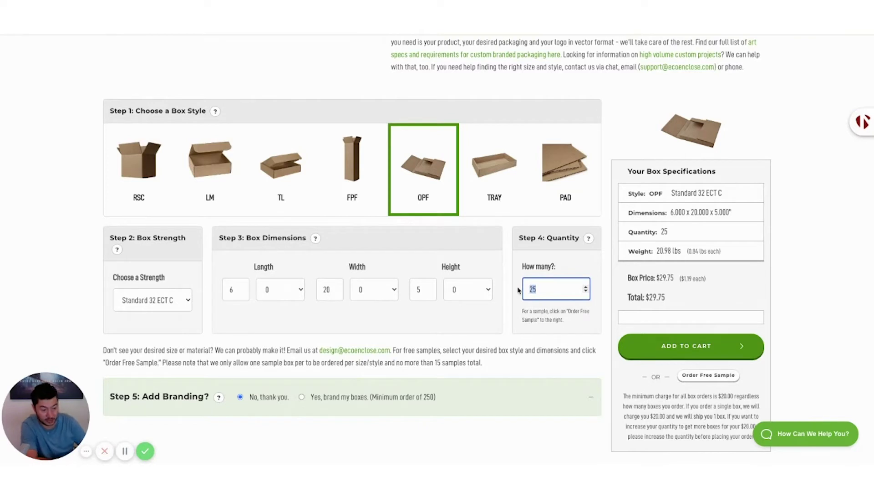
pyautogui.write('1000')
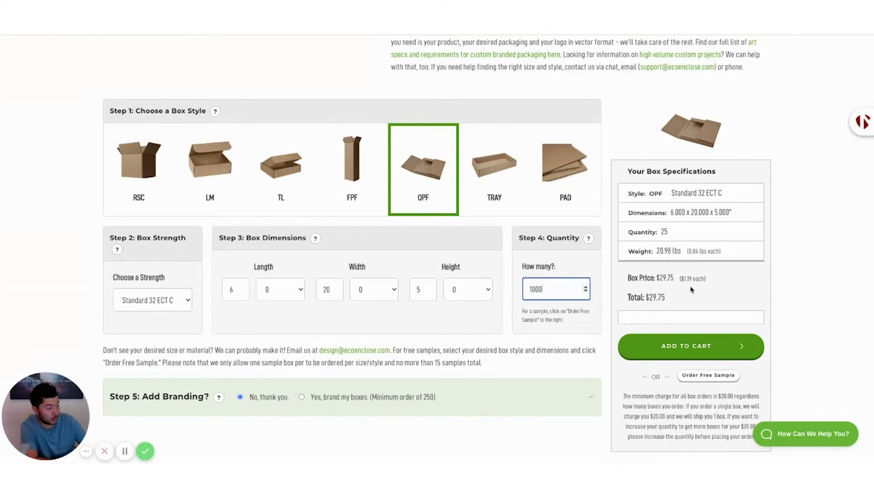
pyautogui.click(666, 233)
pyautogui.click(437, 293)
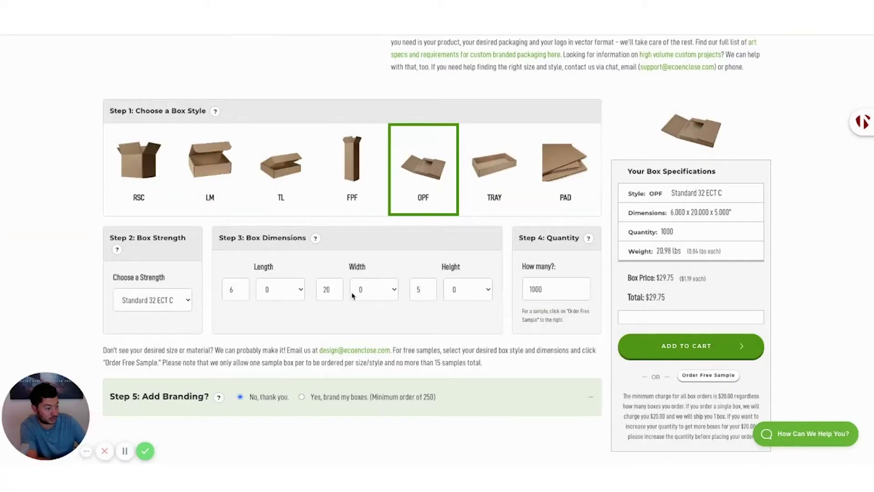
# - Set the box width back to 8 inches
pyautogui.doubleClick(327, 289)
pyautogui.write('8')
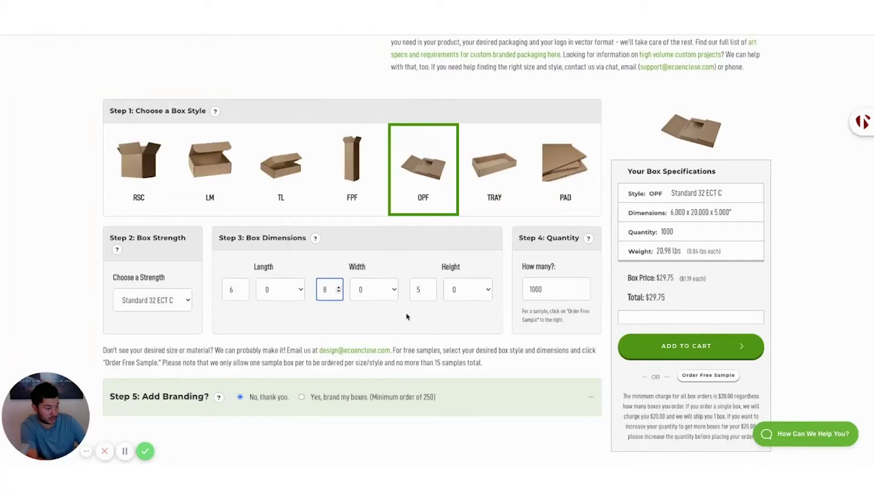
pyautogui.click(407, 314)
# - Set the order quantity to 25 to compare the box price
pyautogui.doubleClick(584, 289)
pyautogui.write('25')
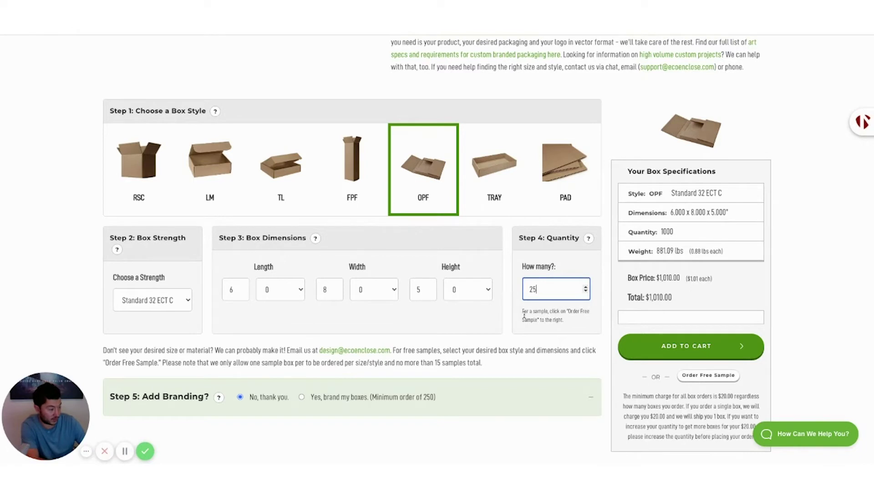
pyautogui.click(492, 319)
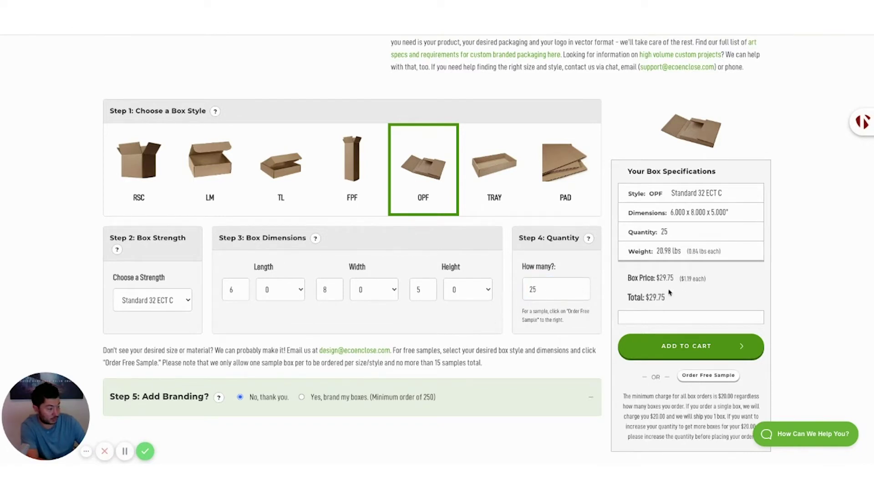
# - Set the order quantity to 1000 and update the box price
pyautogui.doubleClick(548, 290)
pyautogui.write('1')
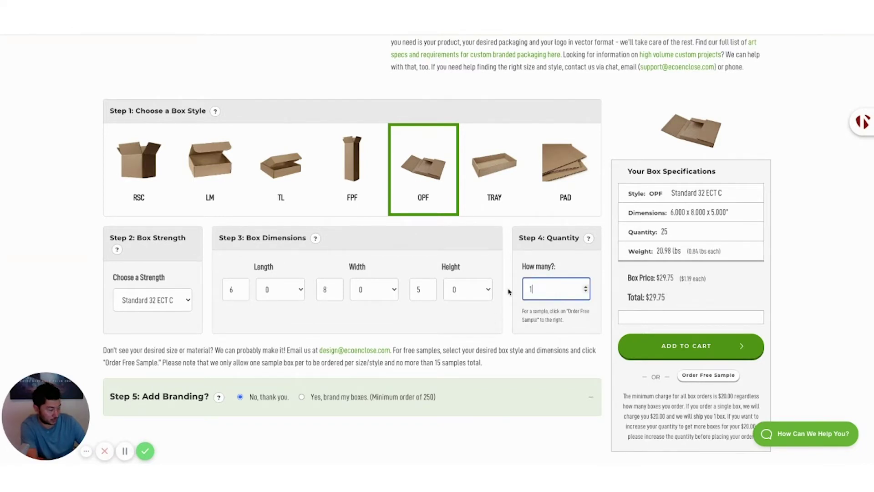
pyautogui.write('000')
pyautogui.click(684, 305)
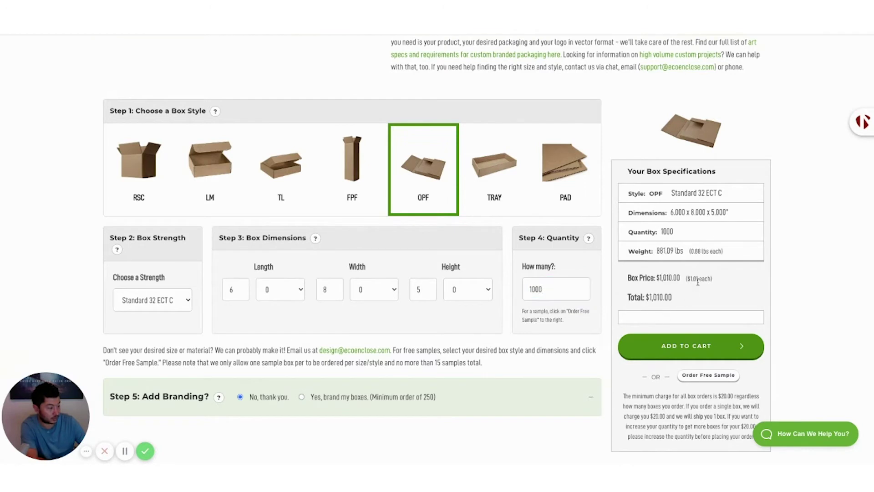
# - Increase the order quantity to 10000 and update the box price
pyautogui.click(566, 293)
pyautogui.write('0')
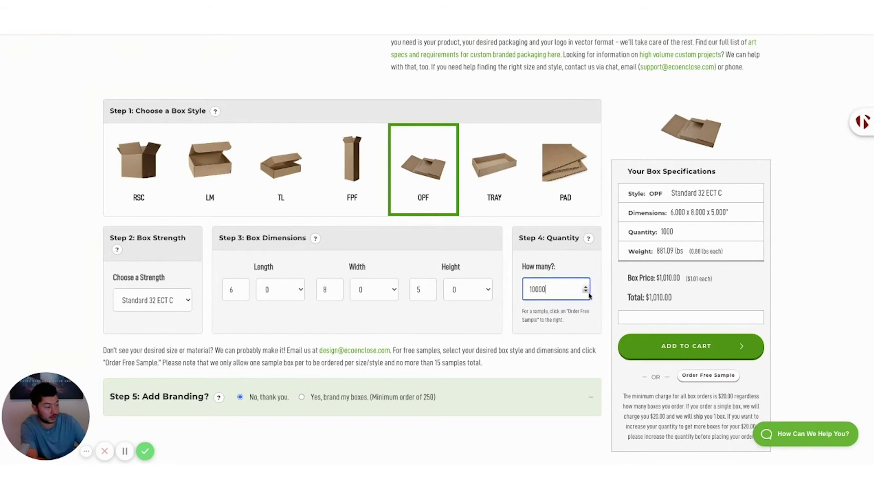
pyautogui.click(678, 295)
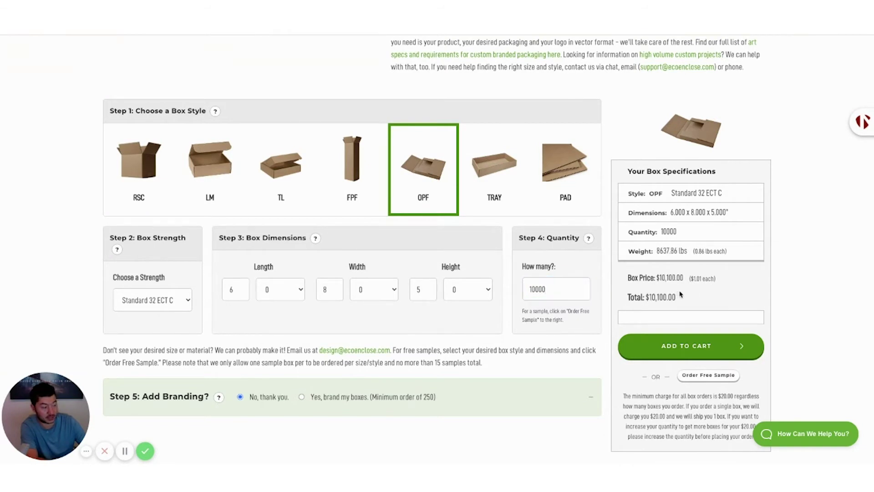
pyautogui.hotkey('shift', 'Tab')
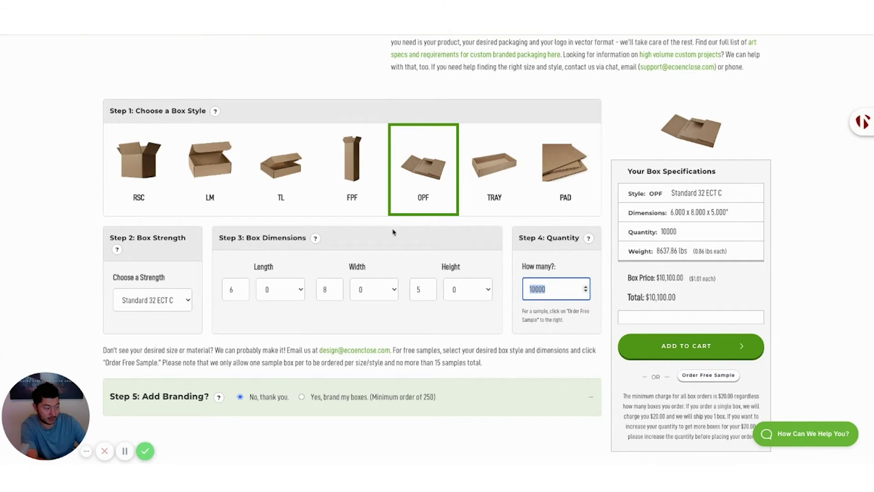
# - Opt to have the boxes branded and mark the order as a Repeat Order
pyautogui.moveTo(330, 178)
pyautogui.scroll(-3, 679, 268)
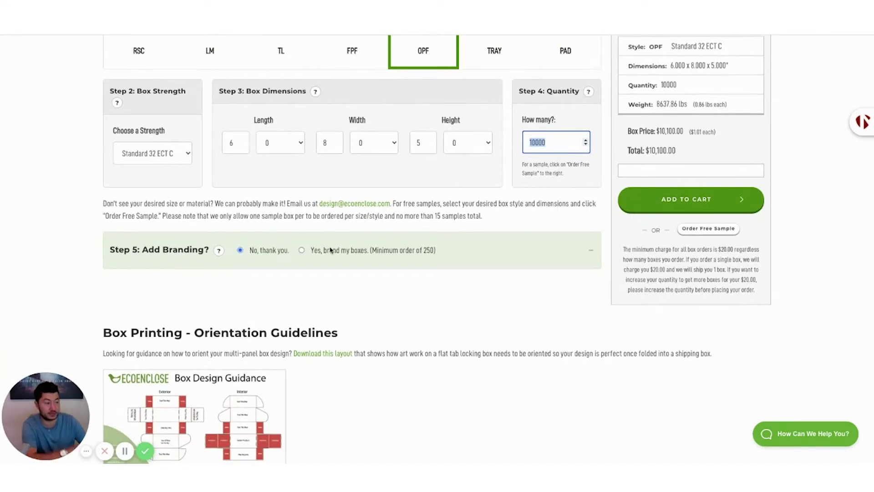
pyautogui.click(302, 249)
pyautogui.scroll(-2, 332, 268)
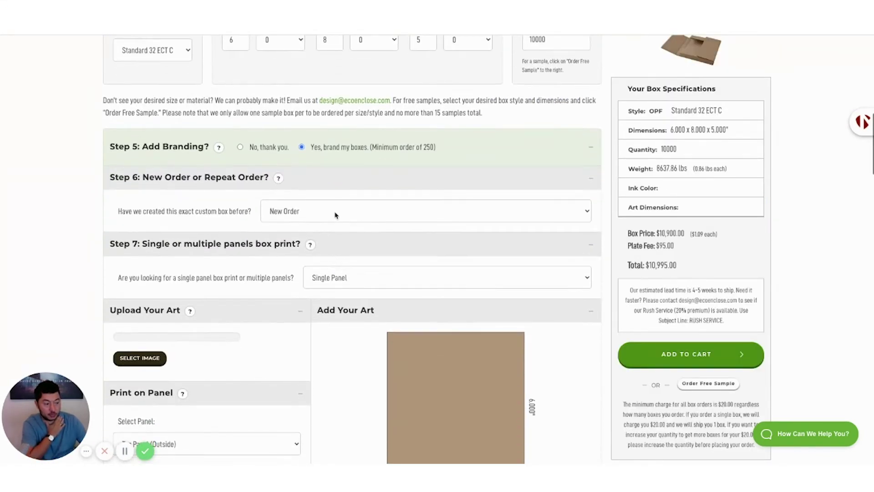
pyautogui.click(336, 213)
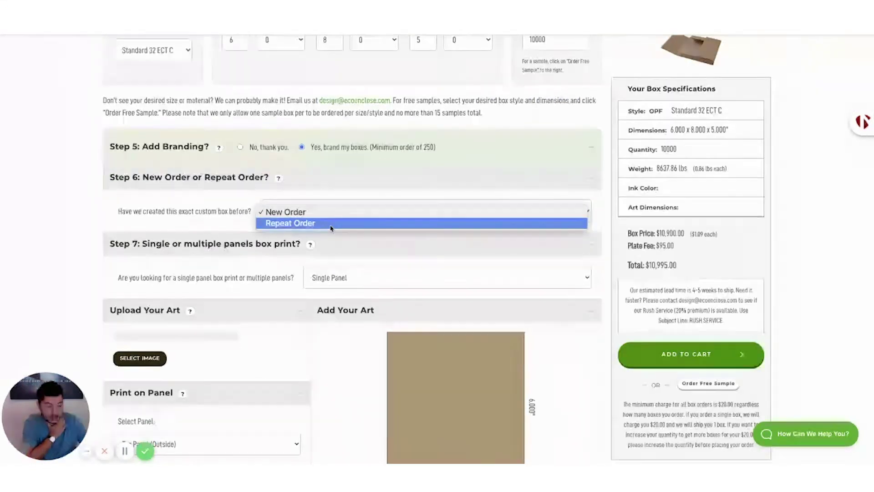
pyautogui.click(335, 223)
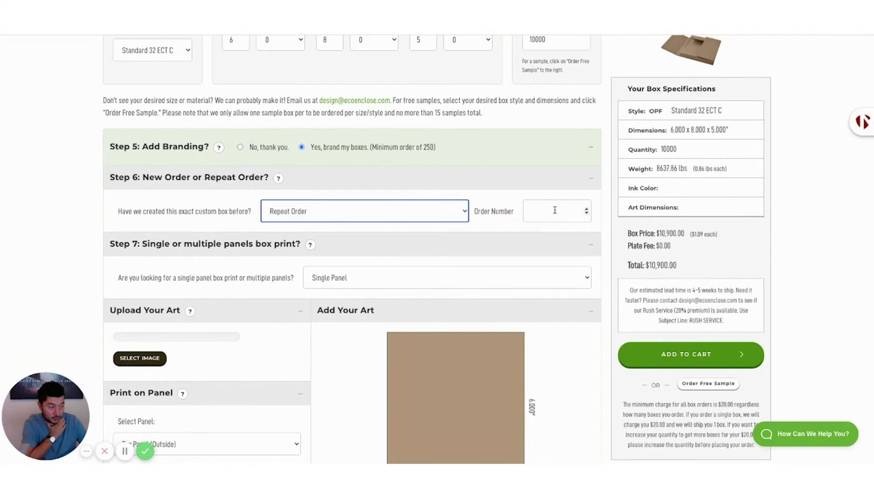
# - Switch the box print to Multiple Panels to show its coverage options, and return it to Single Panel
pyautogui.click(360, 279)
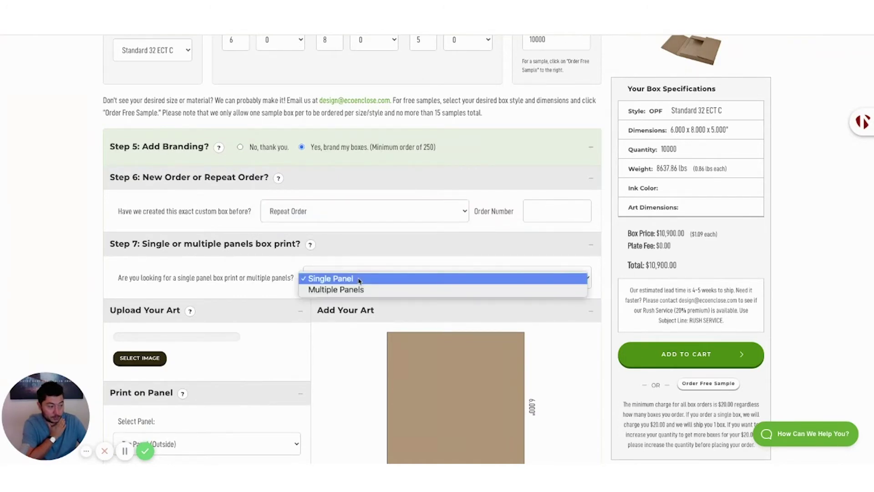
pyautogui.click(321, 278)
pyautogui.click(346, 278)
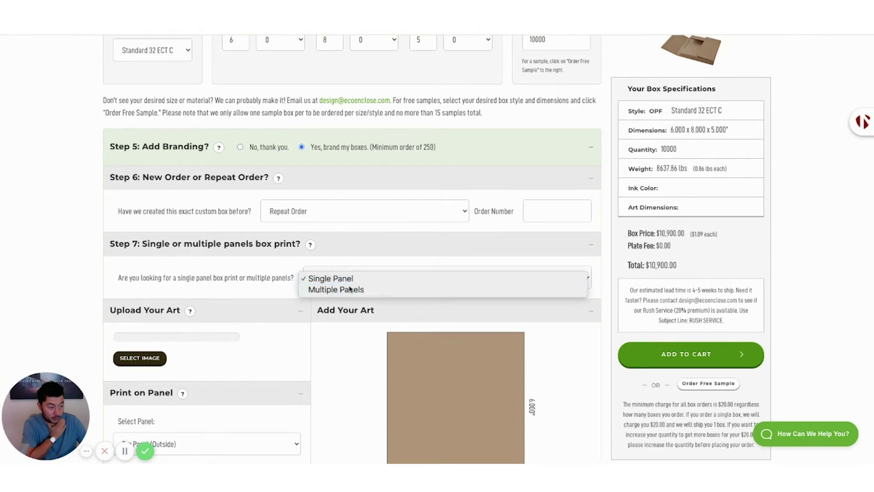
pyautogui.click(336, 290)
pyautogui.scroll(-1, 273, 238)
pyautogui.click(359, 224)
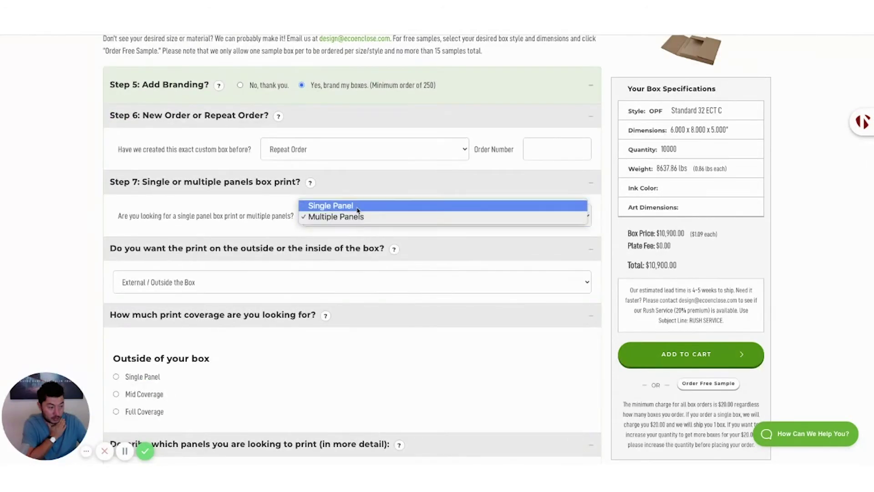
pyautogui.click(357, 206)
# - Examine the single-panel branding options: art upload, print panel choices, size and position, ink colors and the box printing orientation guidelines
pyautogui.scroll(-2, 268, 241)
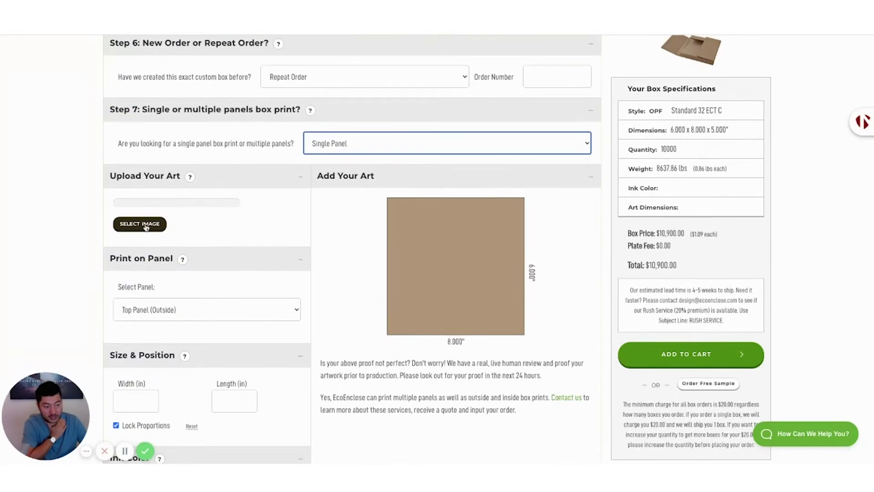
pyautogui.click(254, 314)
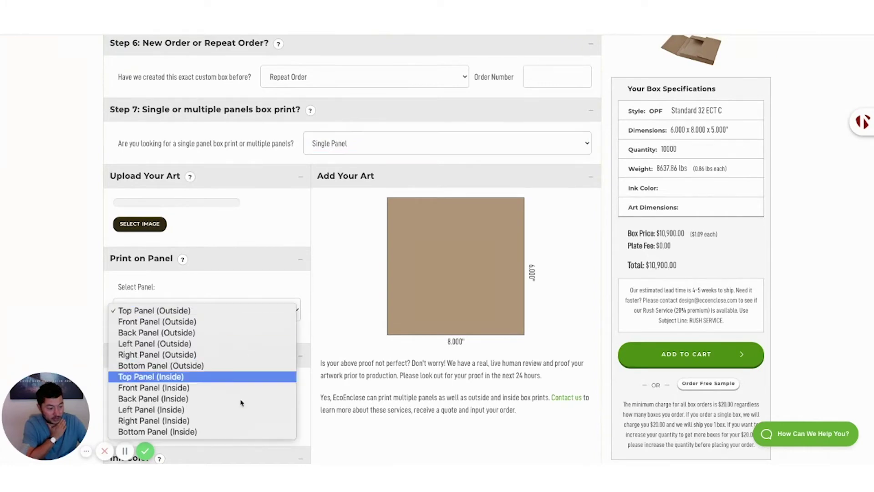
pyautogui.click(234, 235)
pyautogui.scroll(-3, 282, 249)
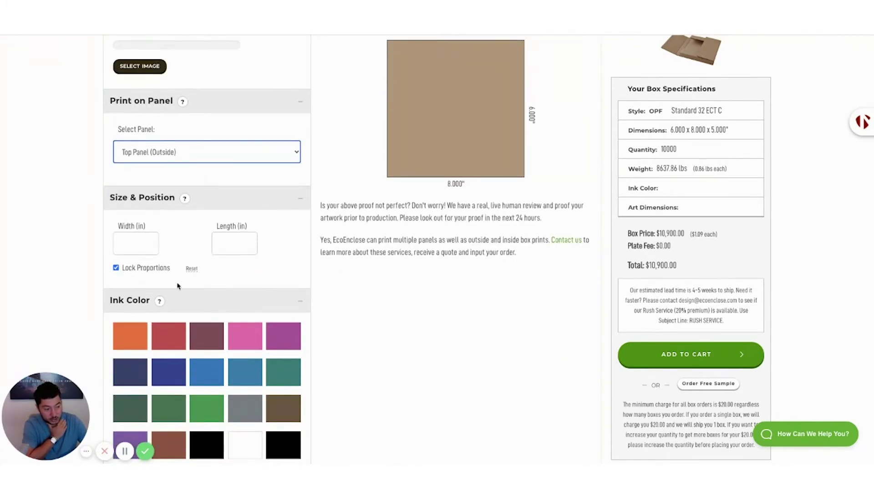
pyautogui.scroll(-4, 196, 301)
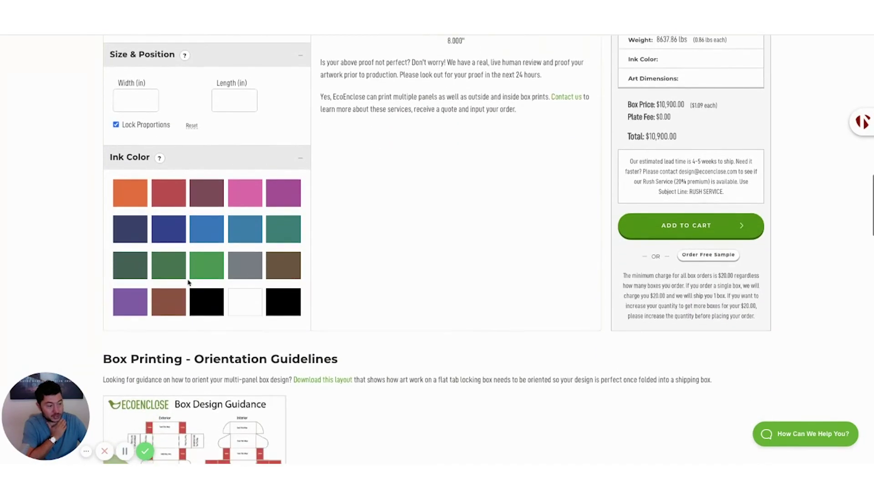
pyautogui.scroll(-2, 234, 288)
pyautogui.scroll(7, 303, 318)
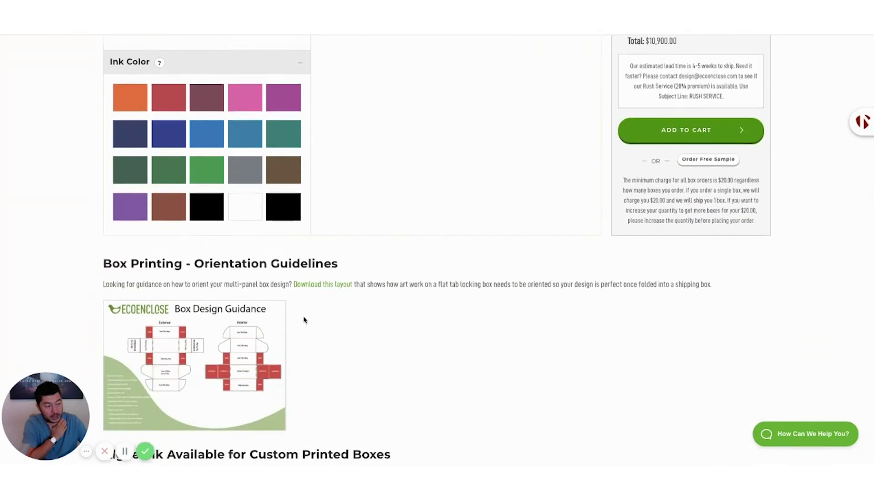
pyautogui.scroll(12, 303, 318)
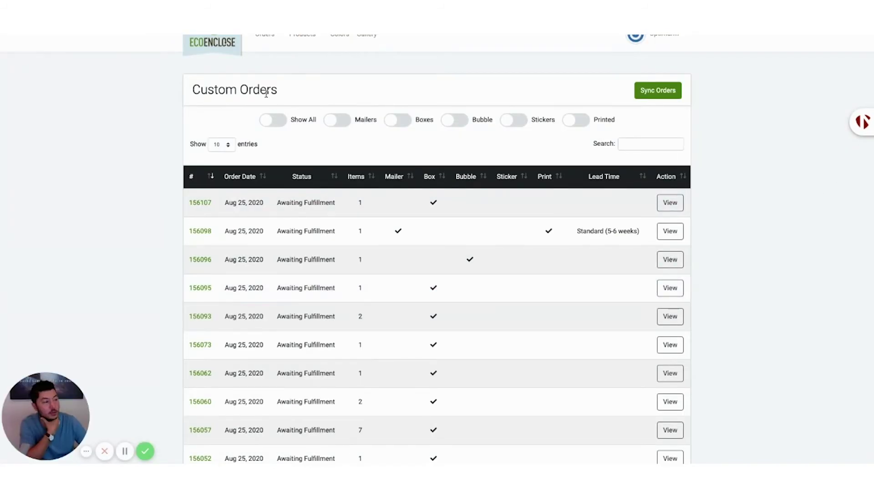
# - In the EcoEnclose admin site, open the Boxes product list and look through the box styles
pyautogui.click(316, 37)
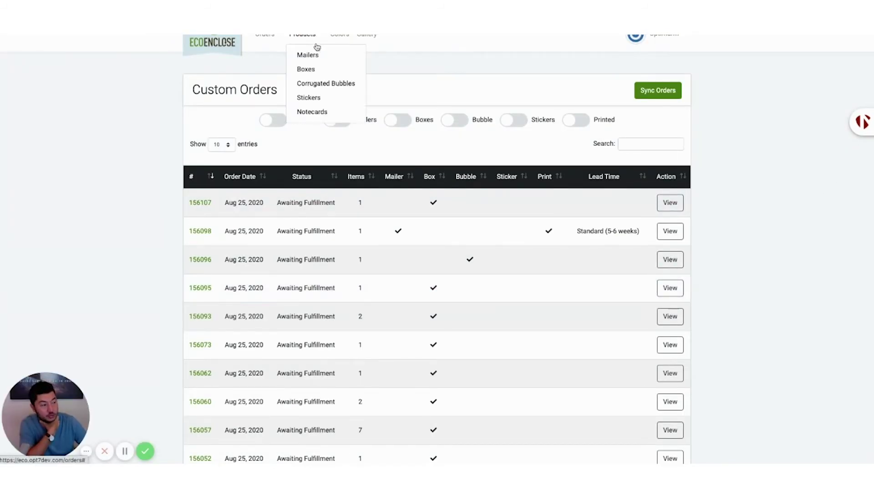
pyautogui.click(316, 69)
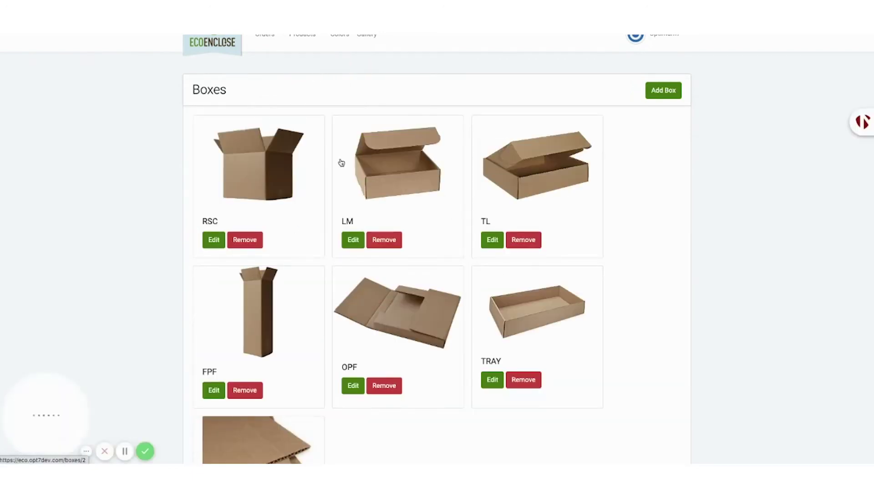
pyautogui.scroll(-2, 318, 161)
pyautogui.scroll(3, 309, 160)
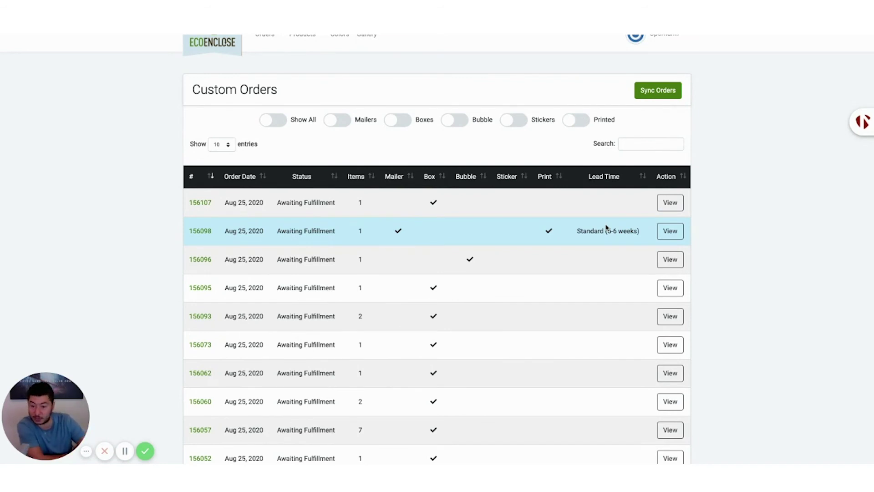
# - Reopen the Boxes product list from the custom orders page, and go back to the Custom Orders list
pyautogui.click(305, 40)
pyautogui.click(307, 69)
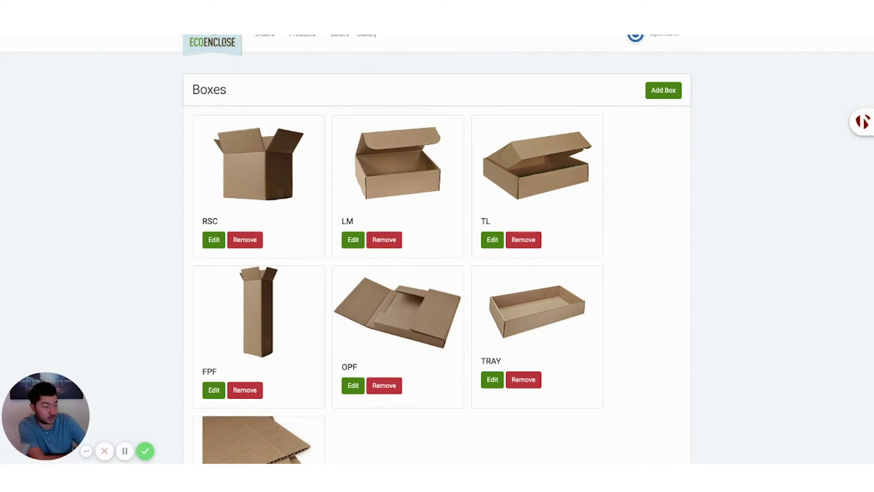
pyautogui.click(265, 33)
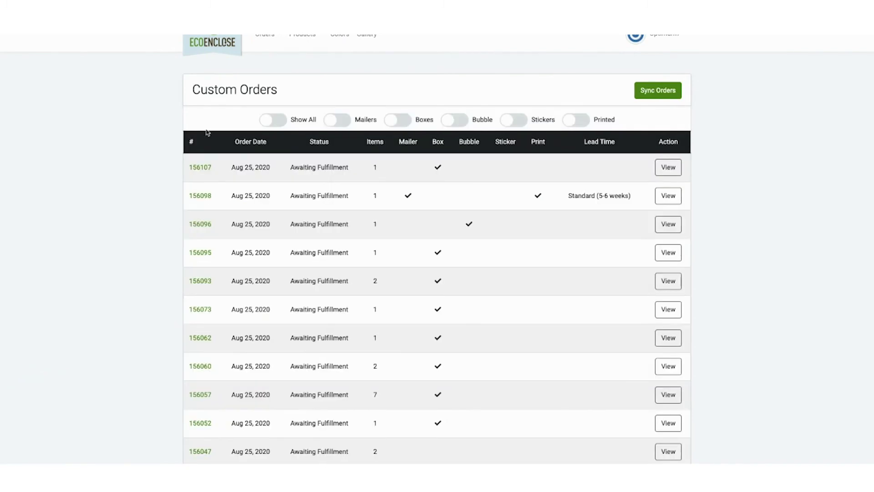